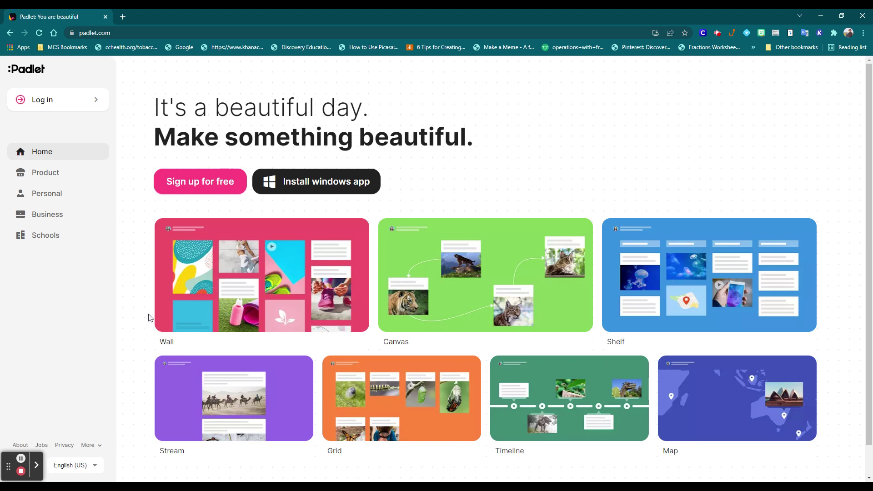
Look over the free sign-up options, and log in to Padlet with the listed Google account.
left_click(197, 181)
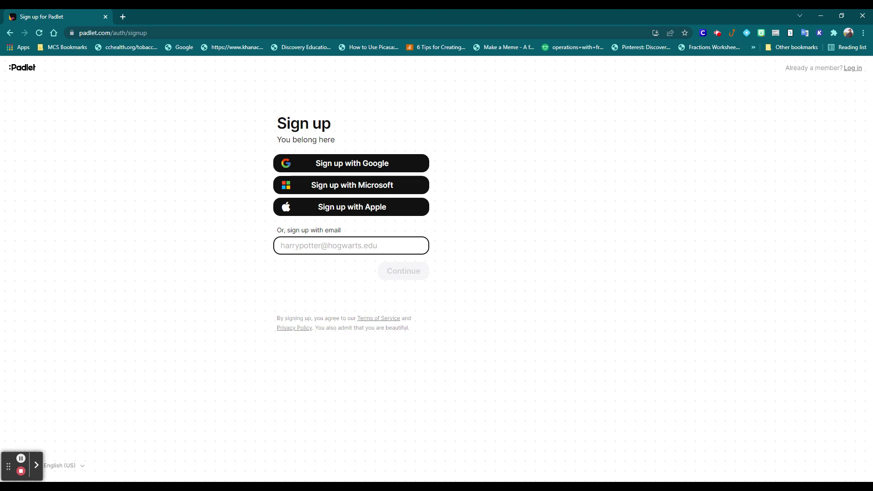
left_click(20, 64)
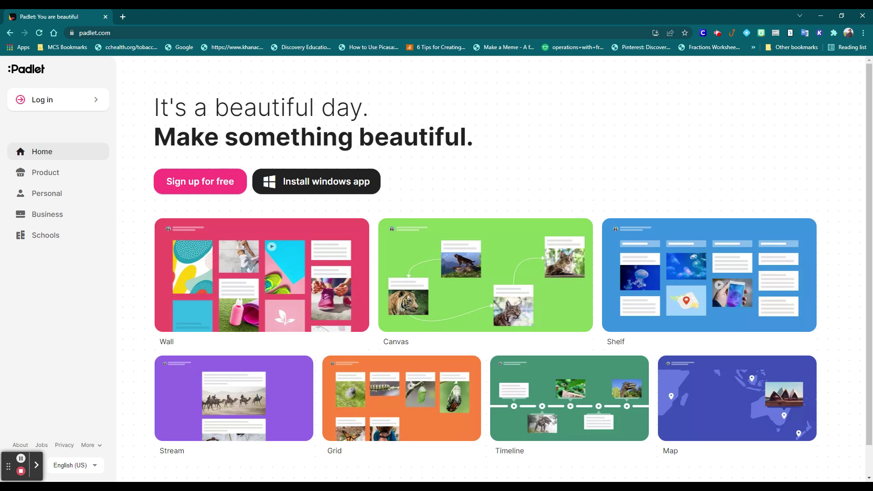
left_click(61, 97)
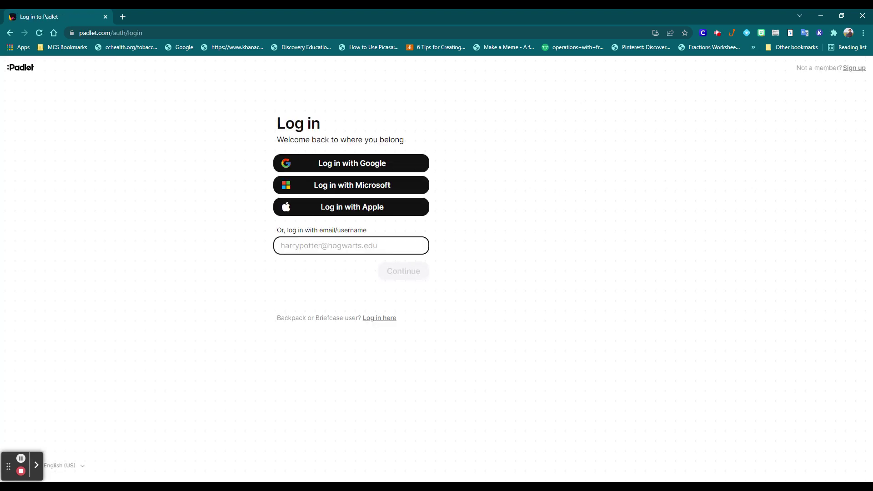
left_click(357, 158)
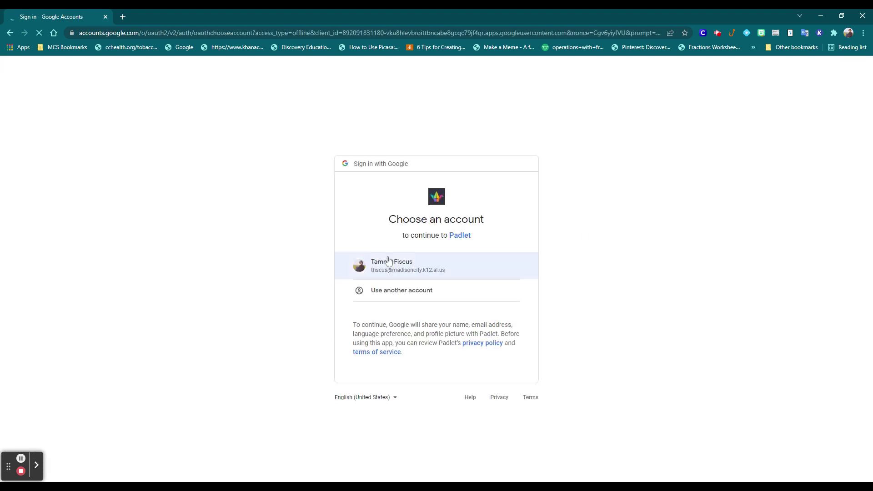
left_click(388, 262)
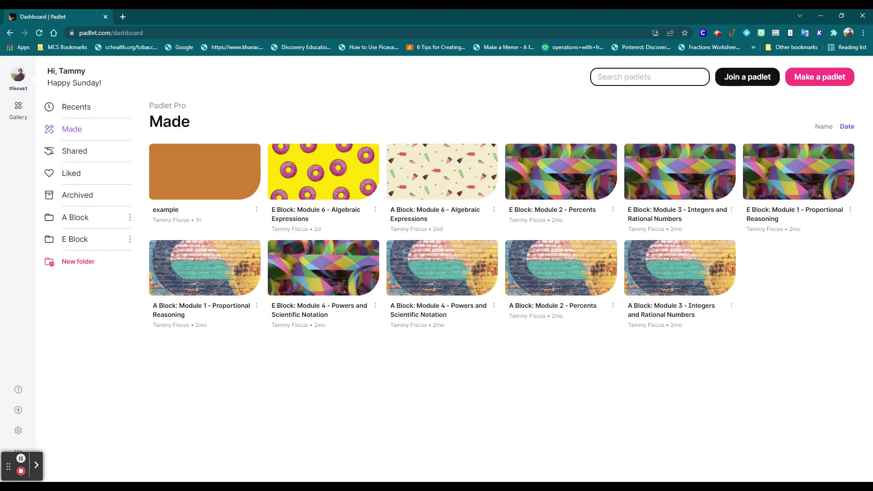
View the enlarged image post in the "example" padlet and close that padlet.
left_click(228, 174)
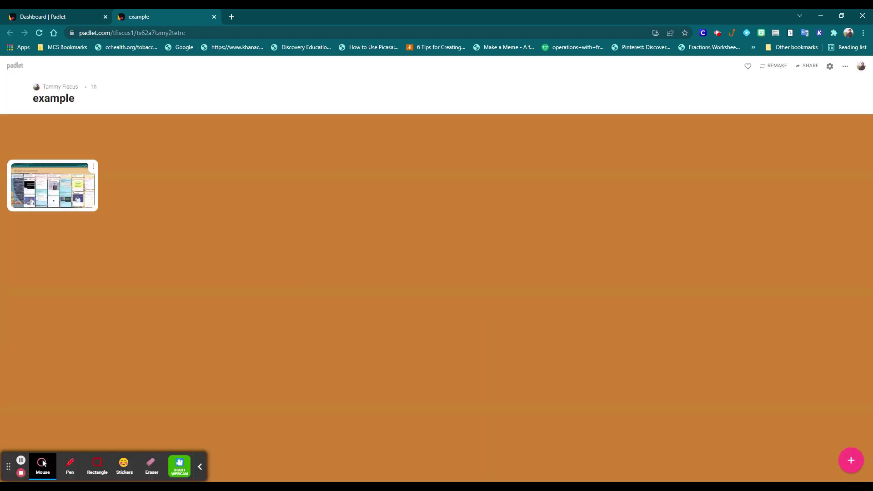
left_click(59, 187)
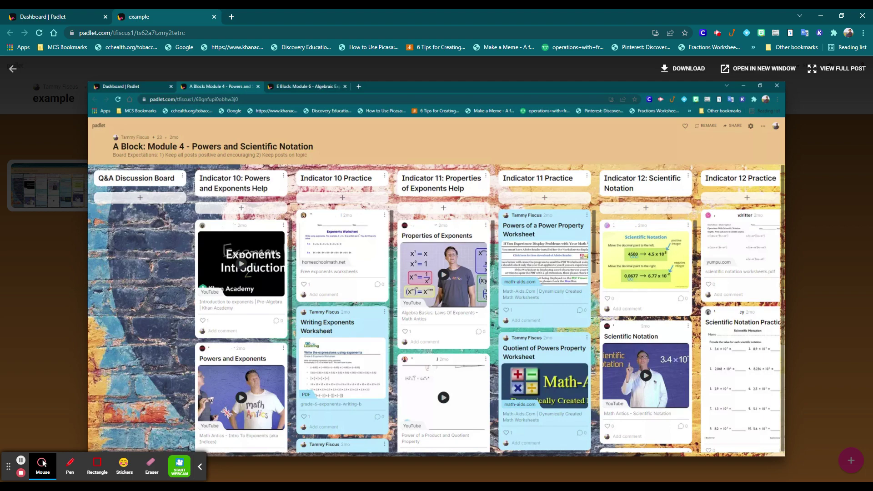
left_click(13, 65)
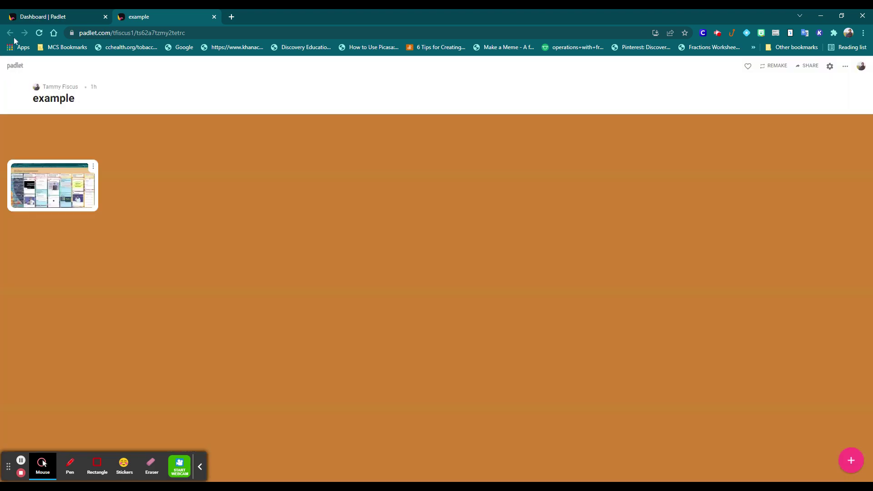
left_click(214, 17)
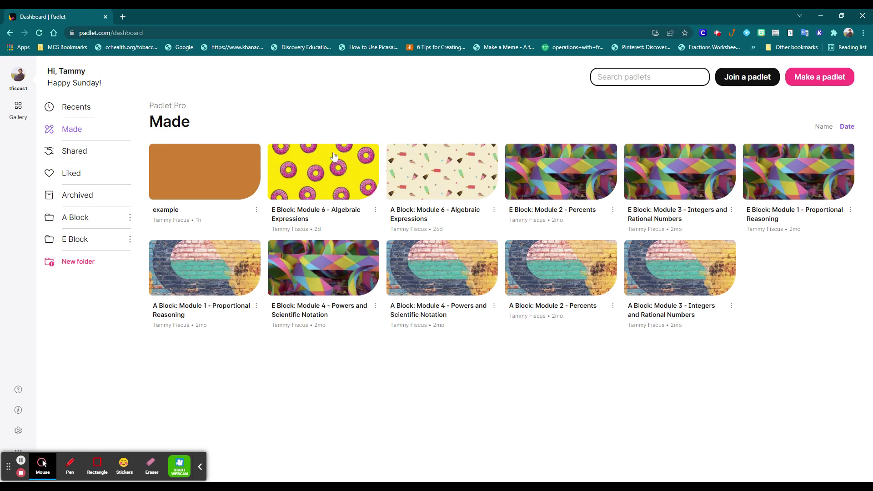
Create a blank Wall padlet and title it "Two-Step Inequalities CDC".
left_click(823, 76)
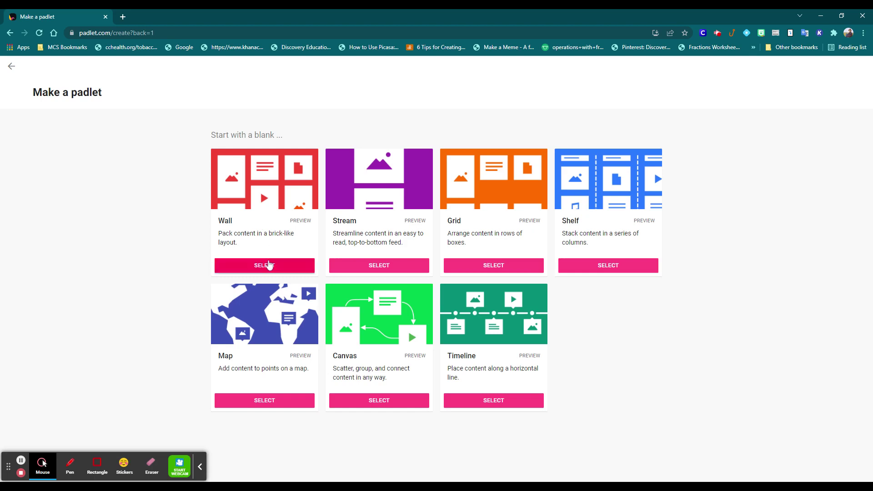
left_click(273, 265)
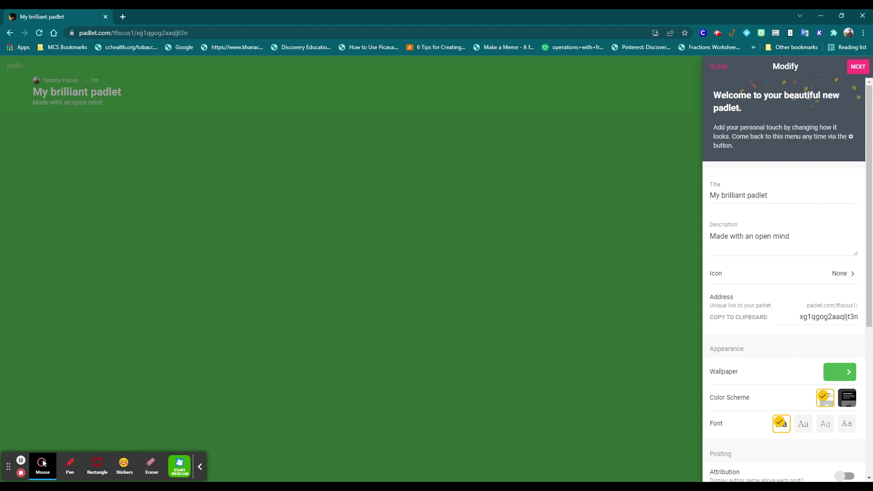
left_click_drag(765, 195, 690, 194)
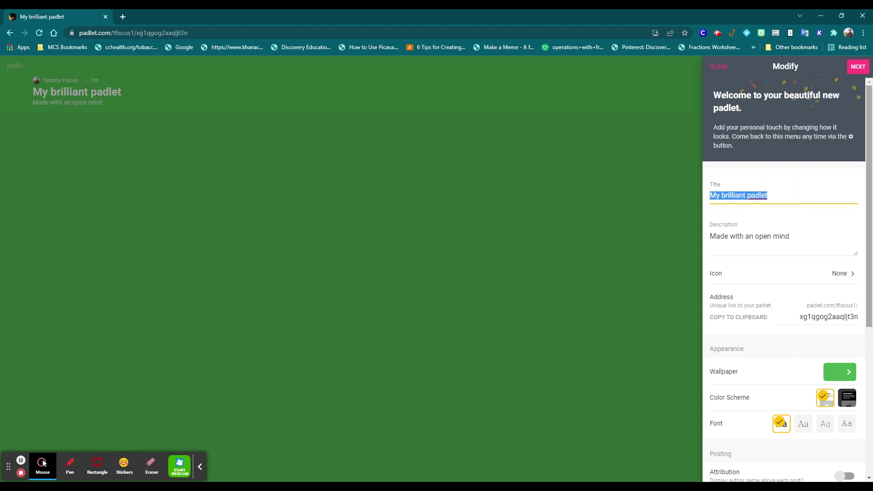
type("Two")
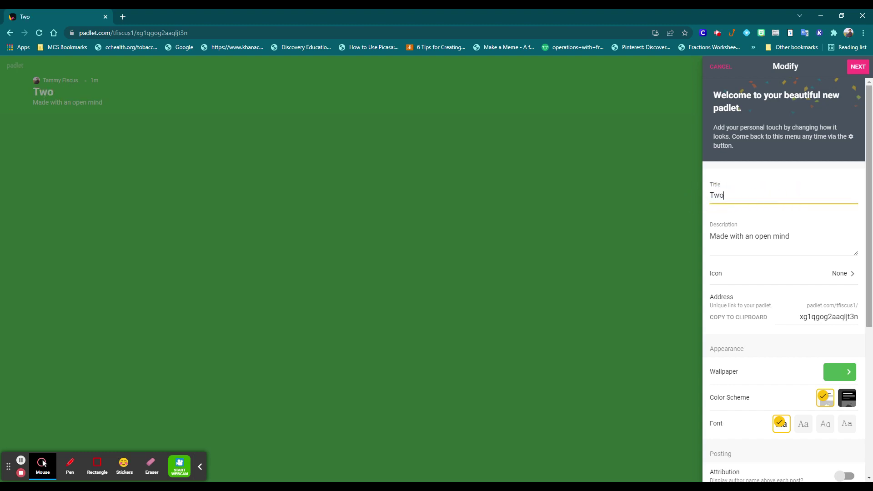
type("-Step Inequallit")
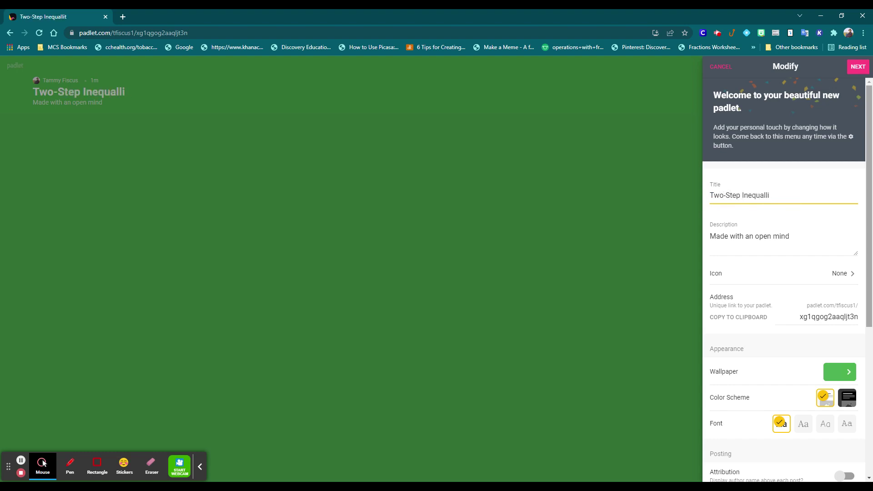
key("BackSpace")
type("ities CDC")
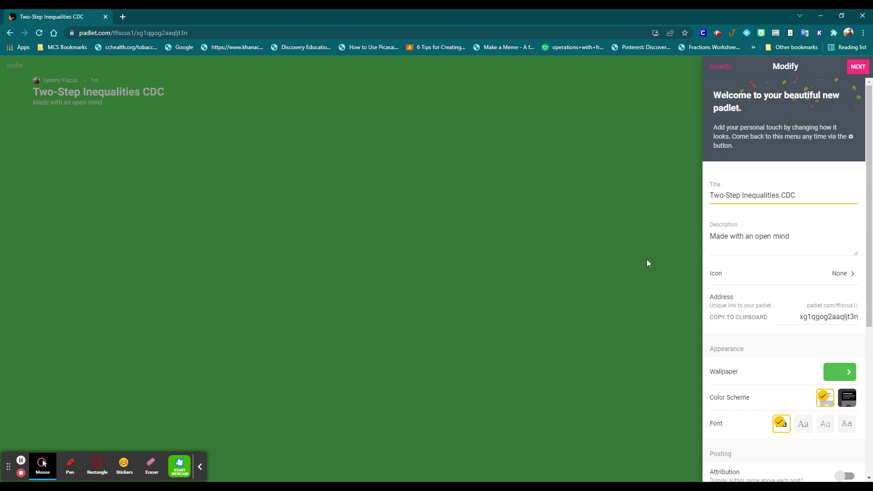
Replace the description with the copied three-point directions on posting the CDC, giving feedback on at least 3 classmates' posts and staying constructive.
left_click(802, 236)
left_click_drag(803, 236, 687, 227)
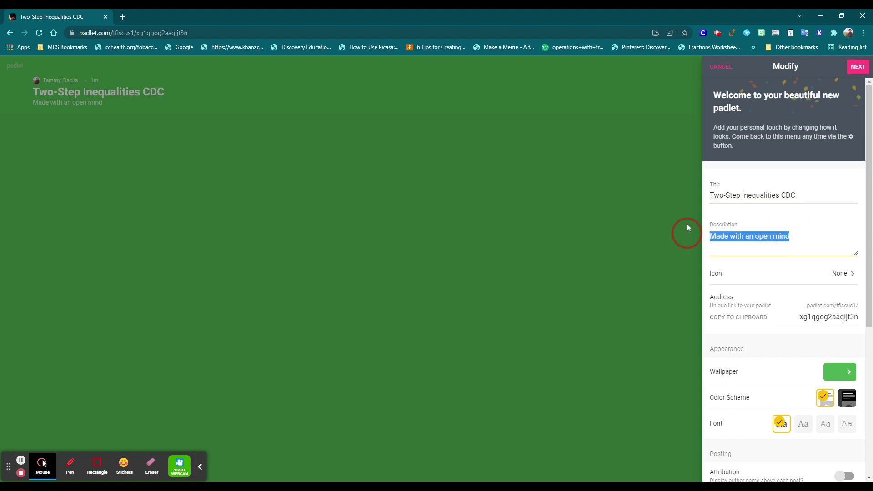
key("BackSpace")
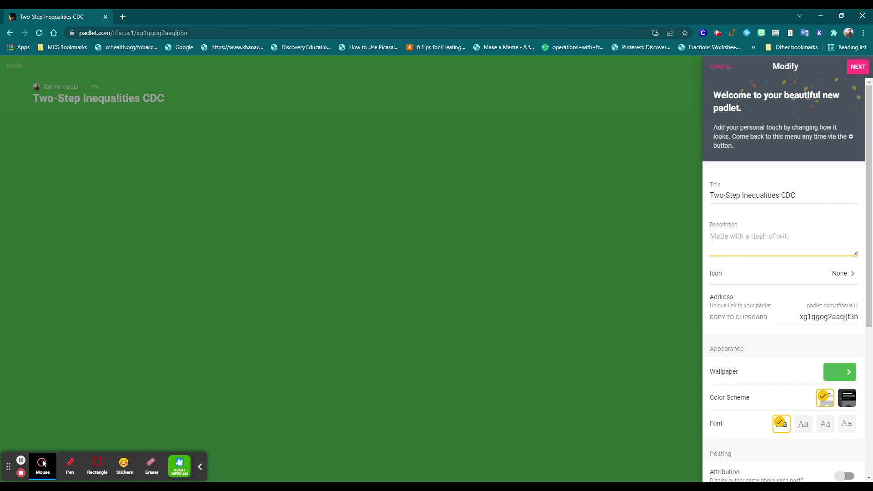
key("ctrl+v")
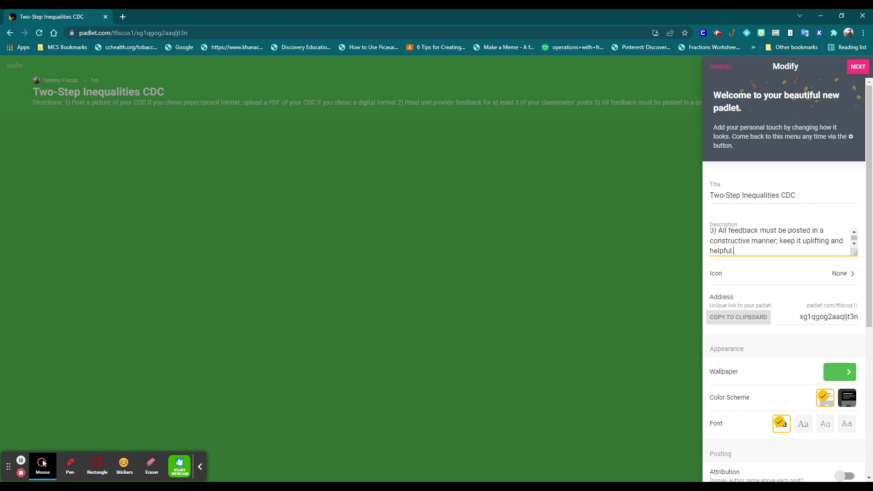
Set the padlet's wallpaper to the Notebook picture and choose the third font, the handwritten style.
scroll(748, 325, "down", 3)
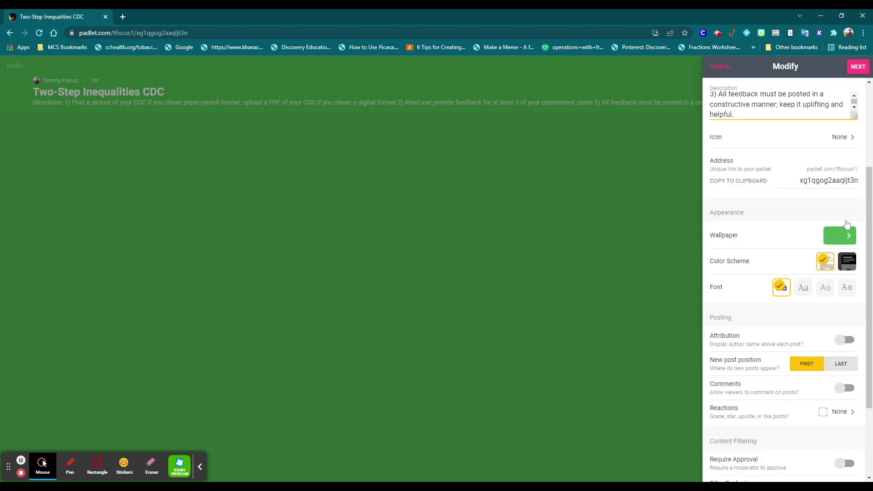
left_click(844, 229)
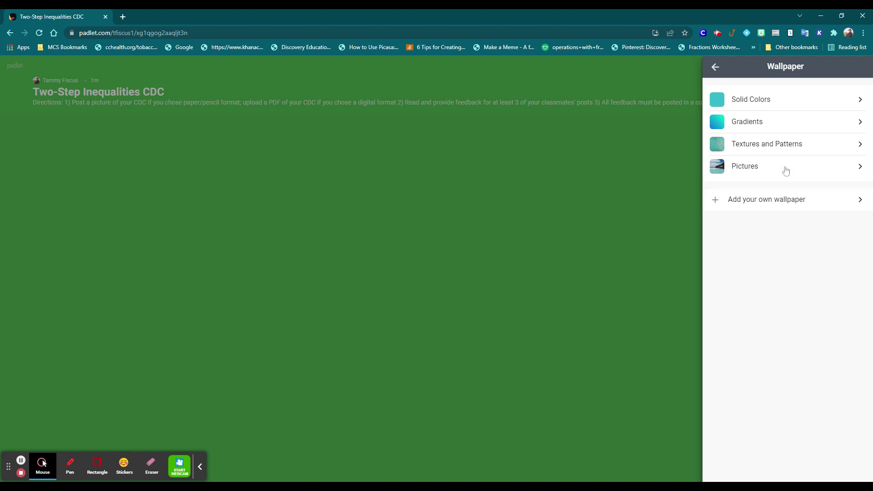
left_click(772, 169)
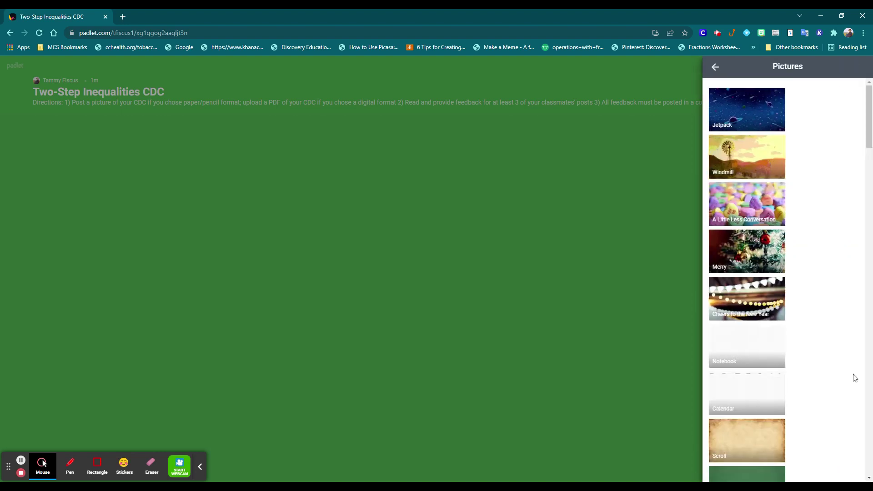
left_click(751, 345)
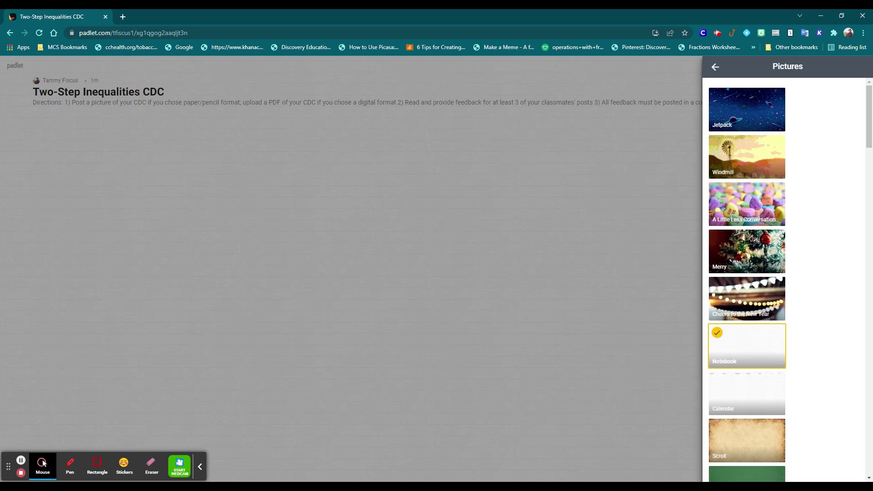
left_click(715, 65)
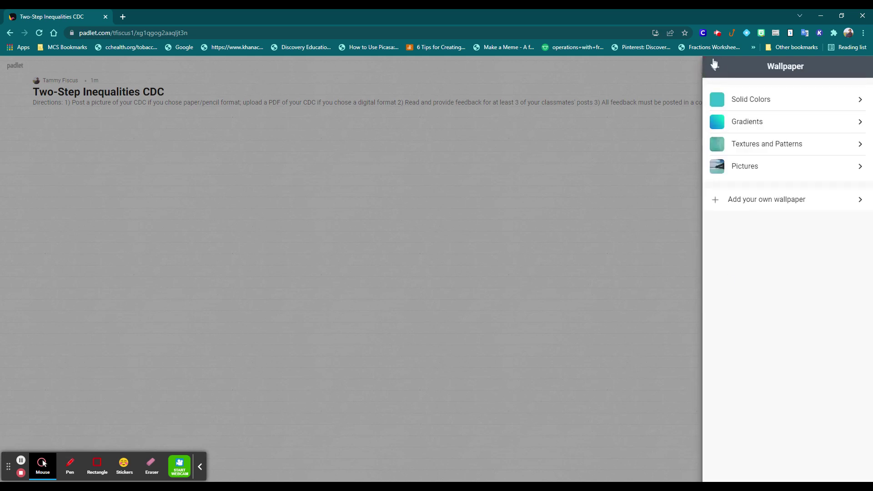
left_click(714, 65)
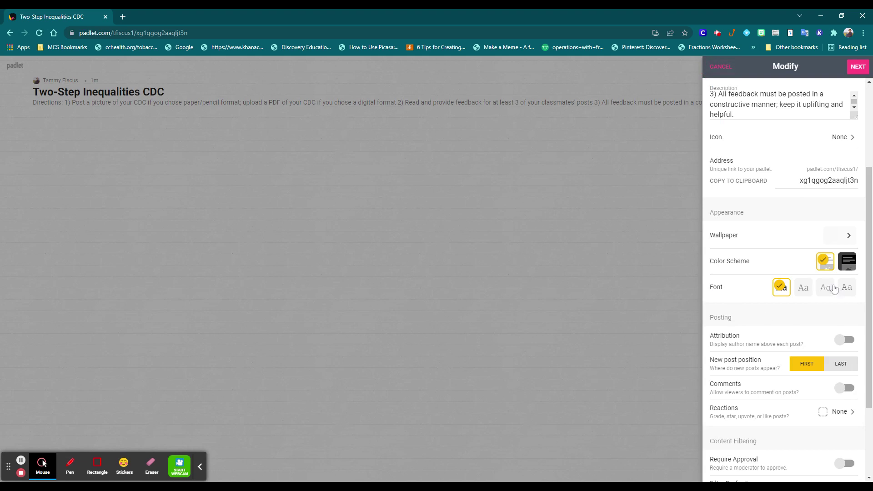
left_click(826, 287)
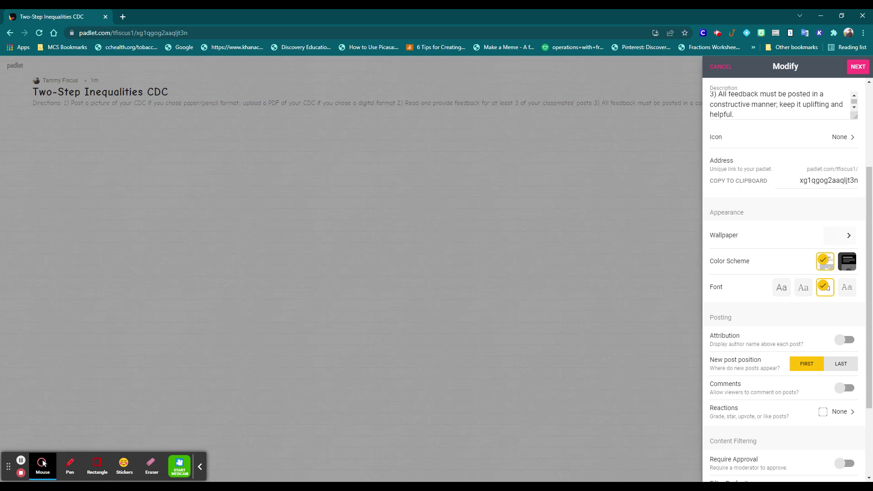
Turn on Attribution to show author names above posts and turn on Comments for viewers.
left_click(846, 339)
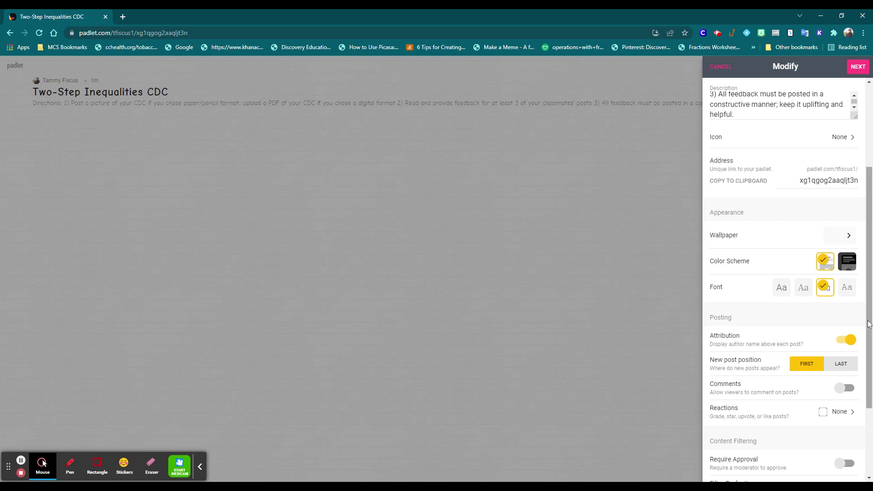
scroll(869, 324, "down", 3)
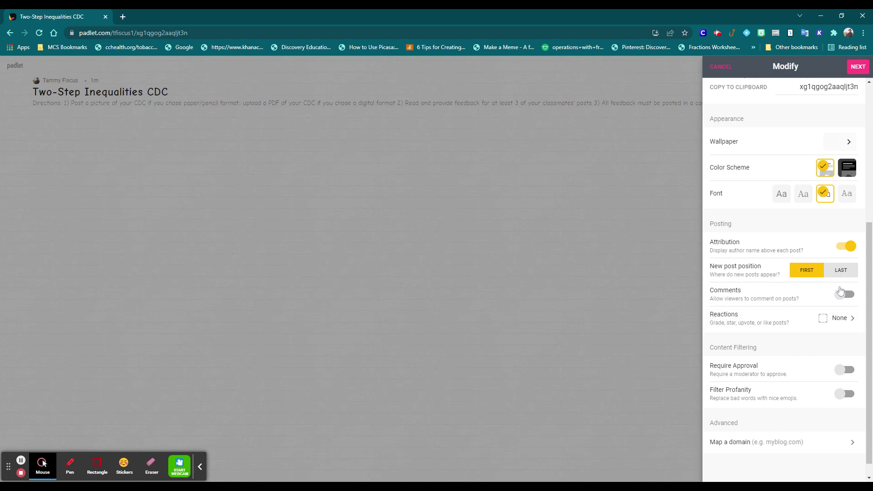
left_click(841, 291)
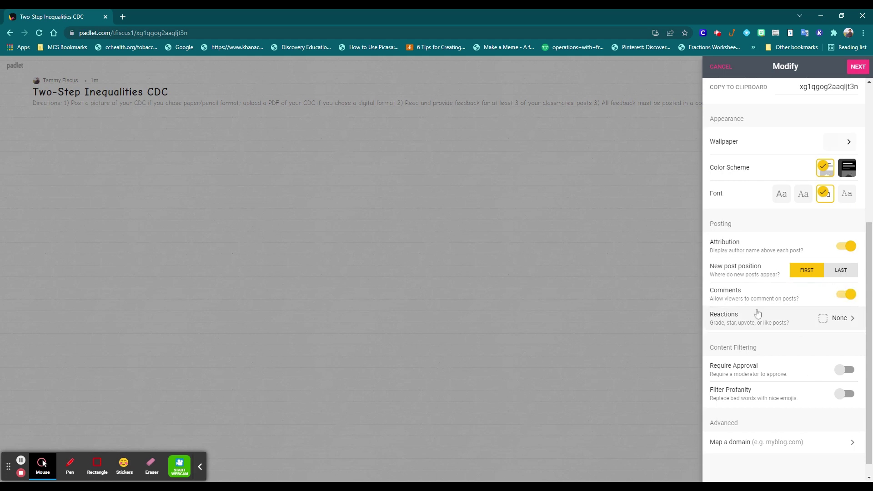
Set the post reactions to Like and return to the padlet's settings.
left_click(757, 313)
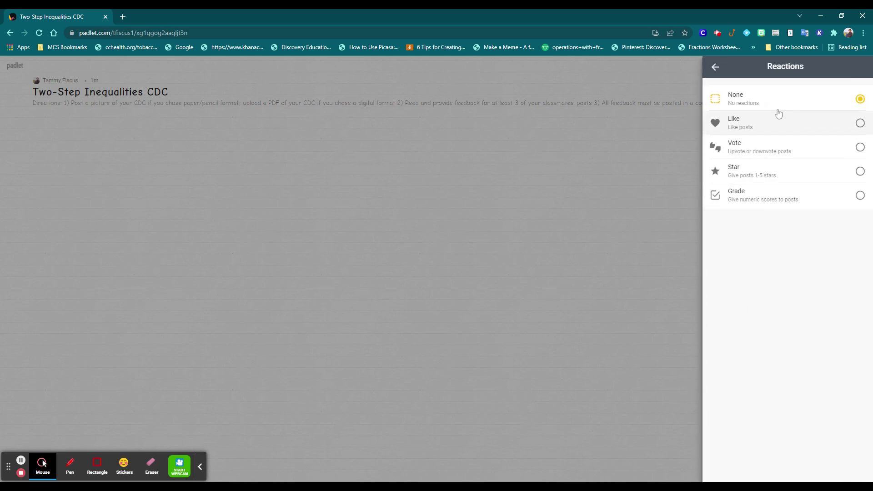
left_click(860, 123)
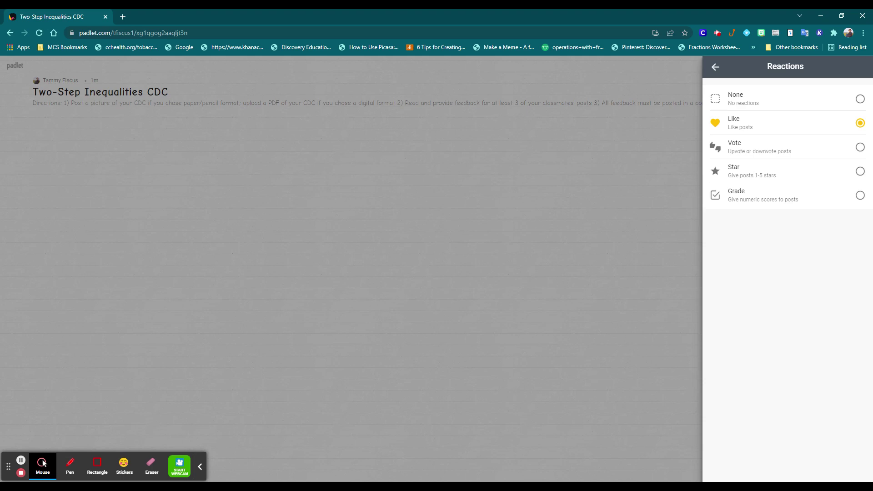
left_click(713, 66)
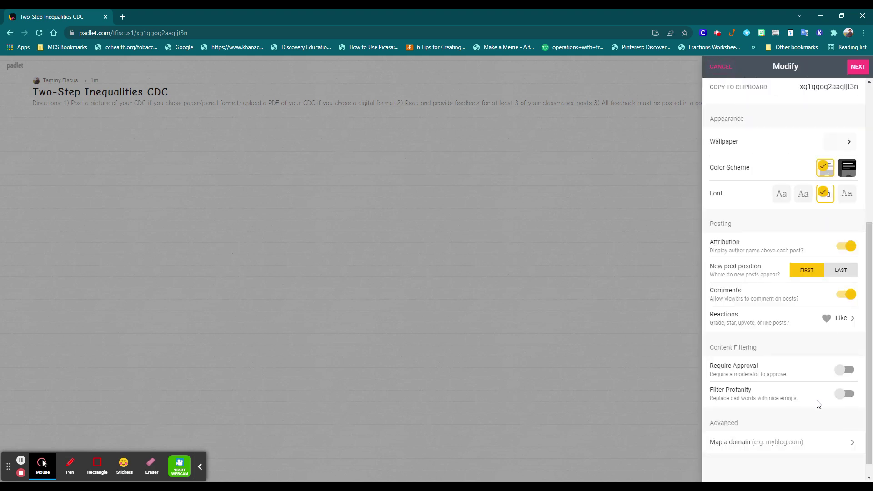
Turn on Filter Profanity and save the padlet's settings, going back to the Modify settings from the start-posting page.
scroll(822, 414, "down", 1)
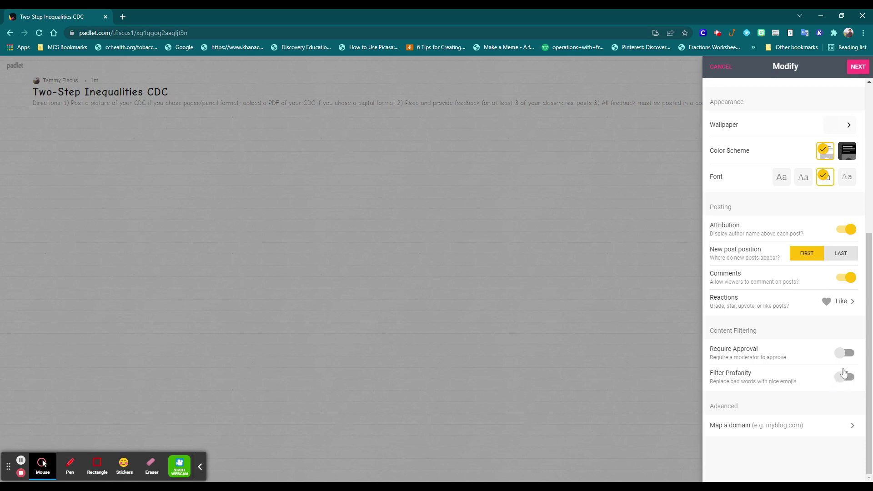
left_click(844, 374)
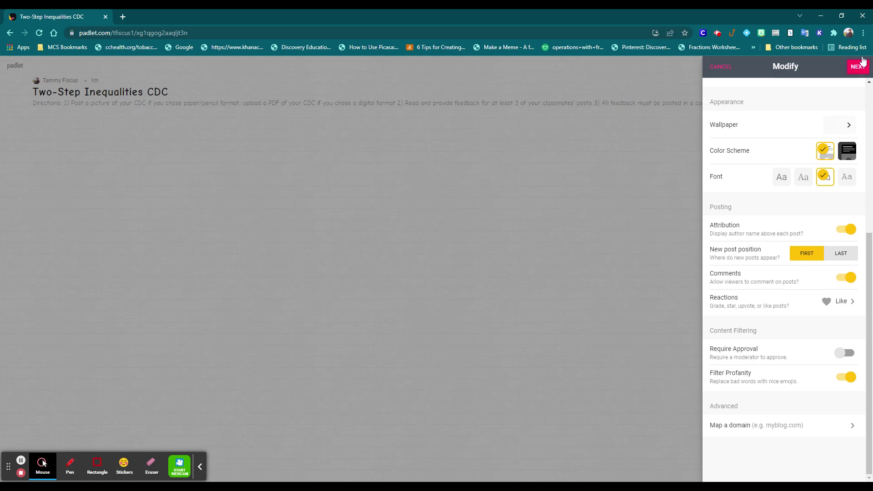
left_click(859, 66)
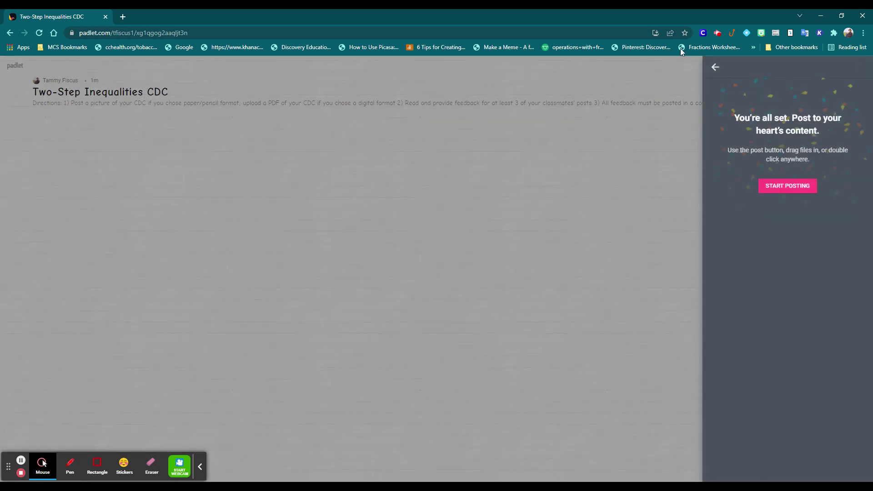
left_click(715, 67)
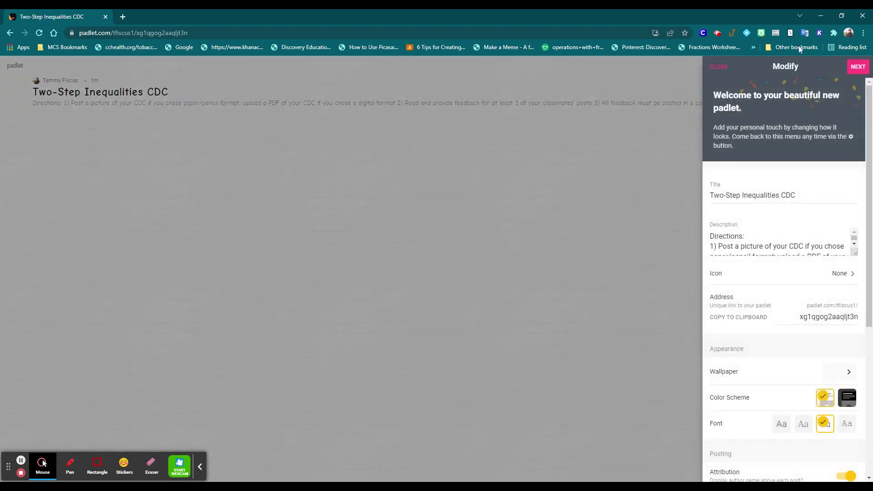
Close the padlet's Modify settings and start a new post on the wall.
left_click(719, 67)
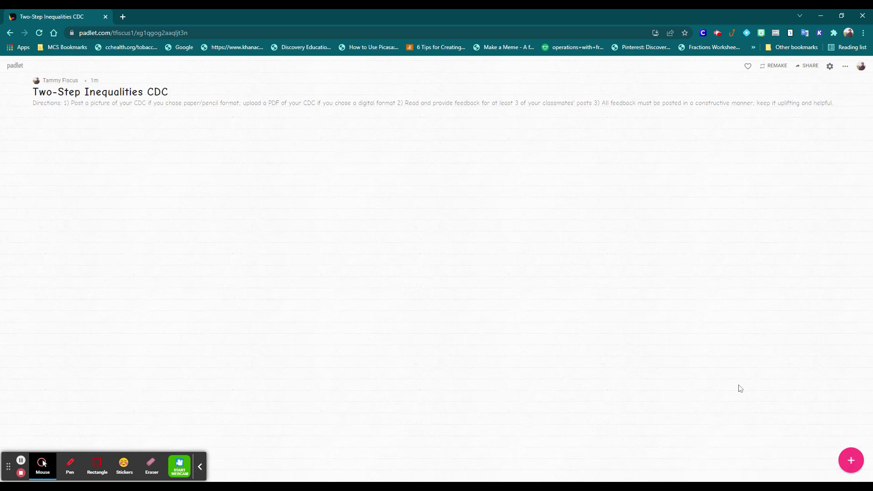
left_click(853, 460)
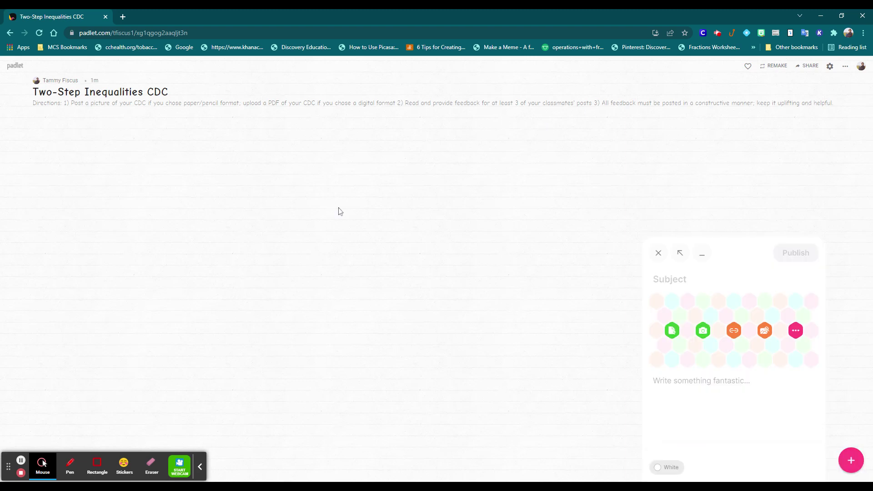
left_click(660, 254)
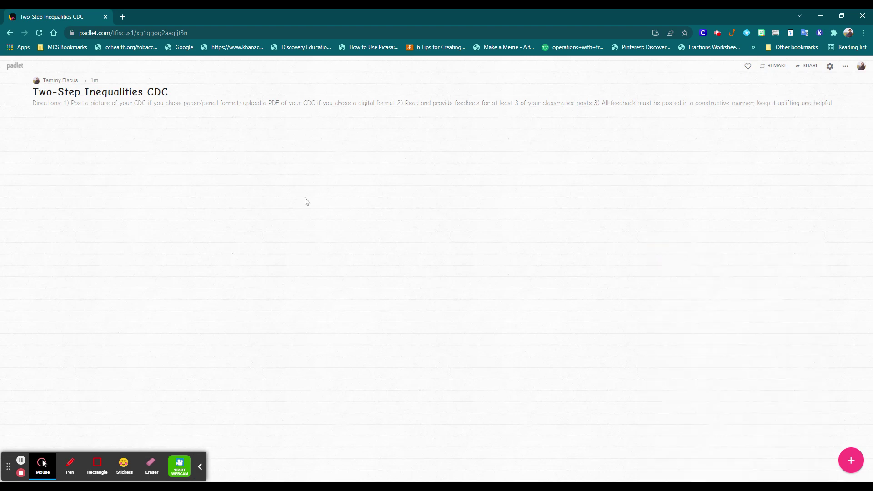
double_click(395, 199)
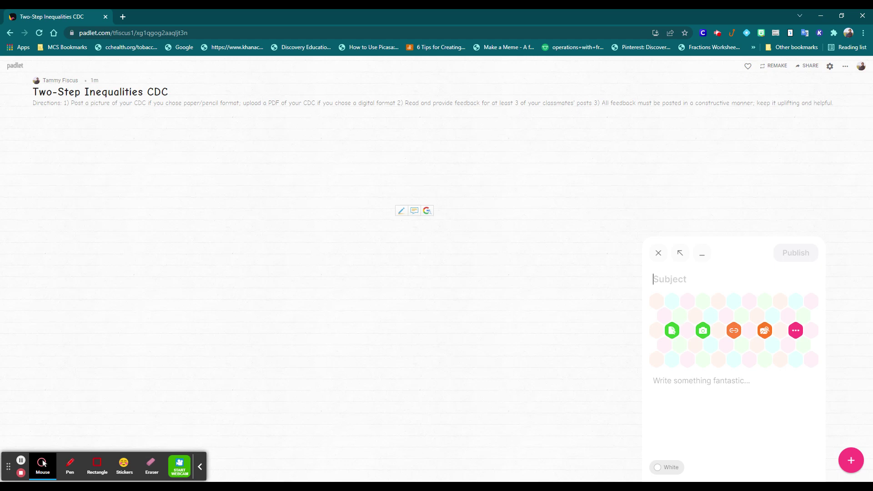
View the full set of attachment types and upload the PDF "CDC - Writing_ Solving Two-Step Inequality from Word Problems (1)" to the post.
left_click(800, 329)
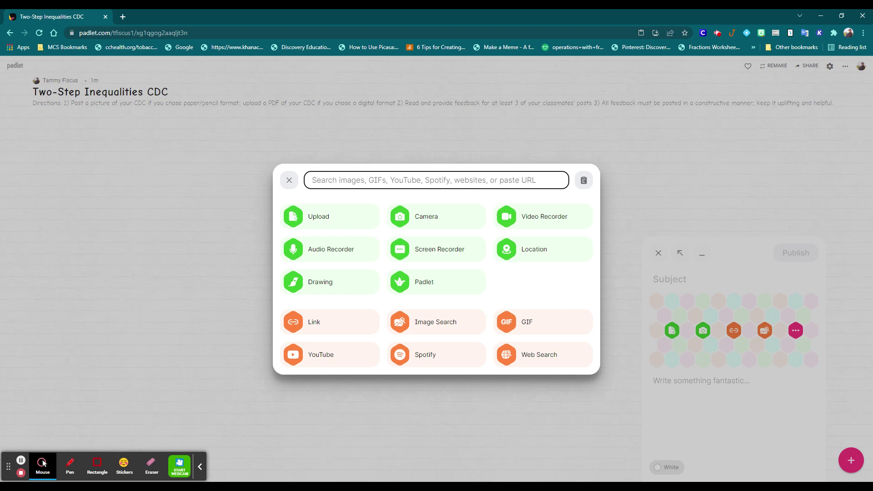
left_click(289, 180)
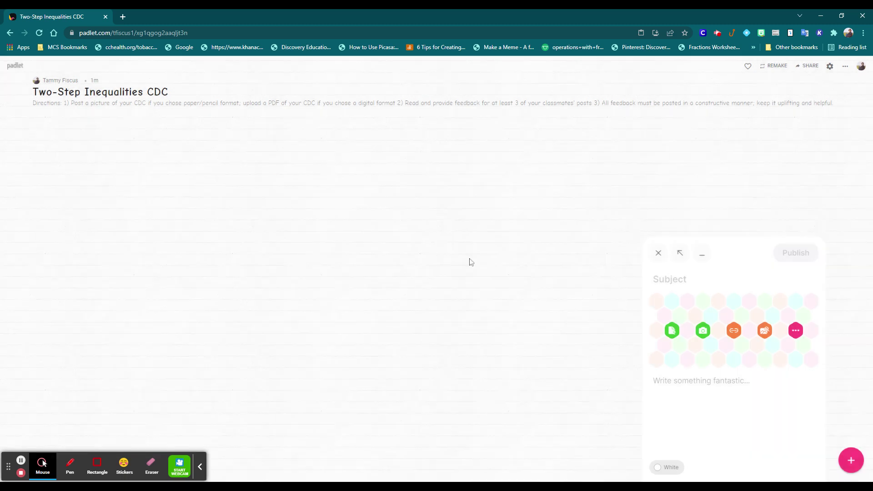
left_click(673, 329)
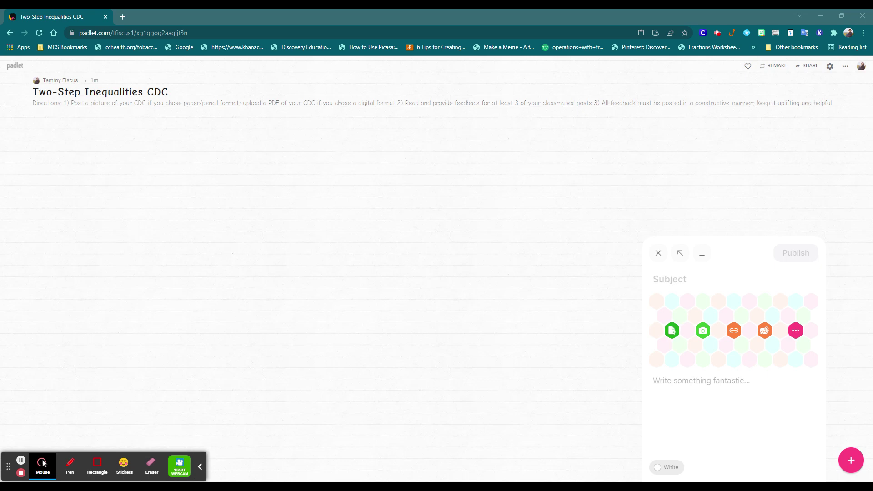
left_click(434, 326)
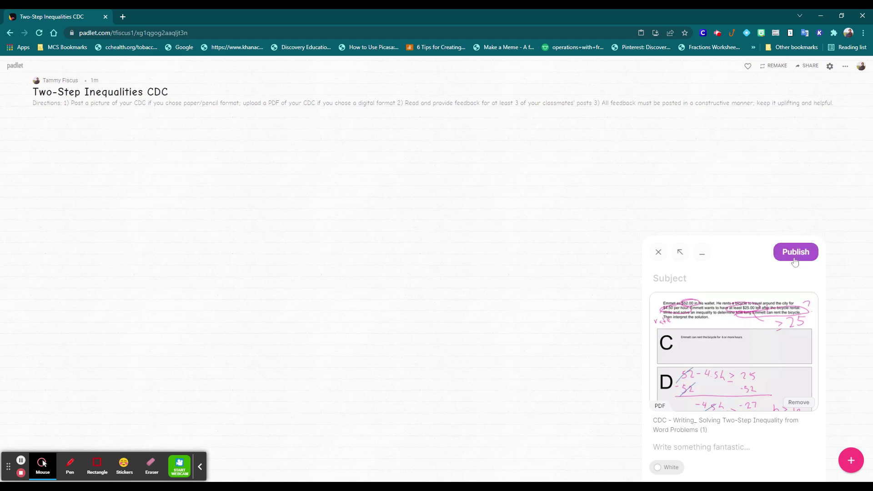
Set the post's color to Blue and publish it to the padlet.
left_click(664, 467)
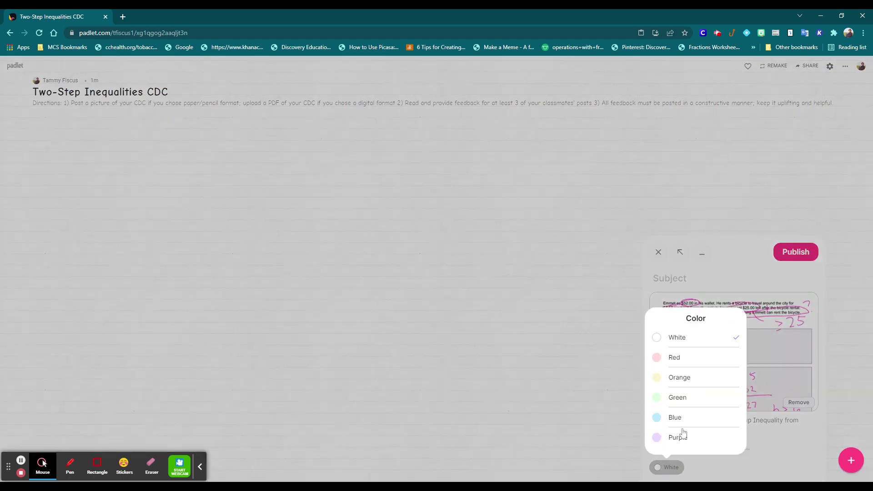
left_click(677, 415)
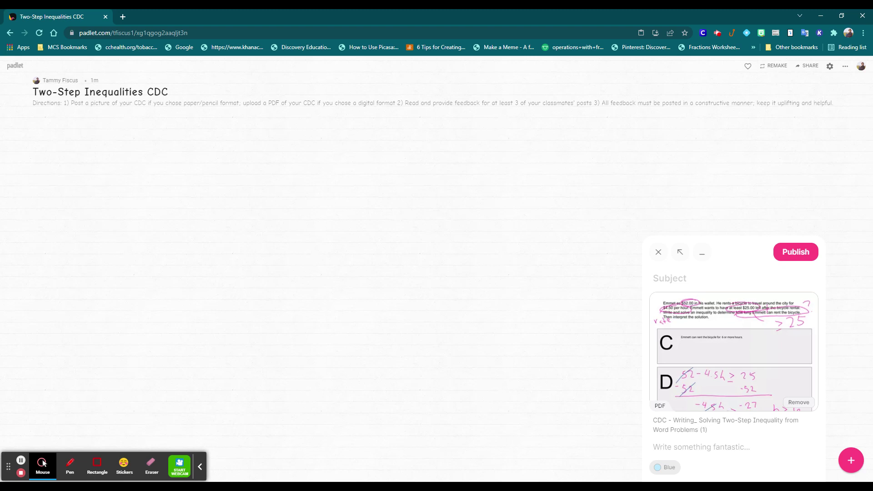
left_click(795, 252)
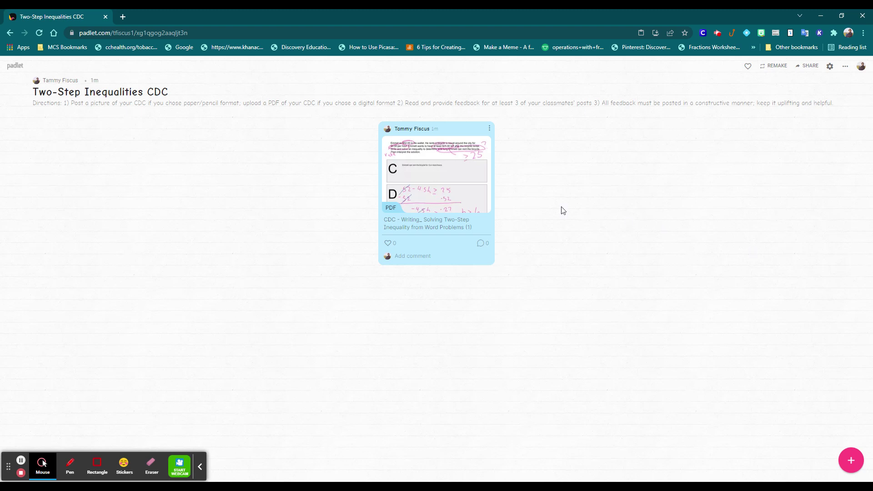
View the posted PDF at full size, read through its C and D sections and return to the padlet.
left_click(420, 180)
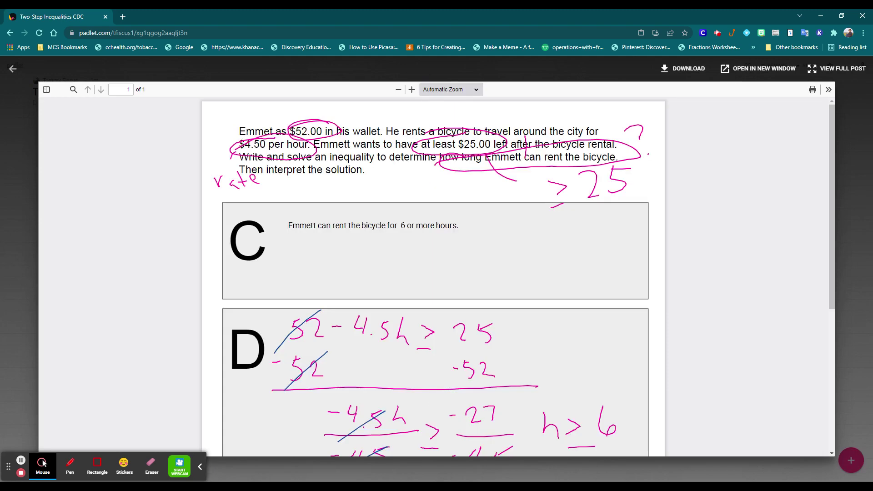
scroll(436, 192, "down", 4)
scroll(436, 192, "up", 2)
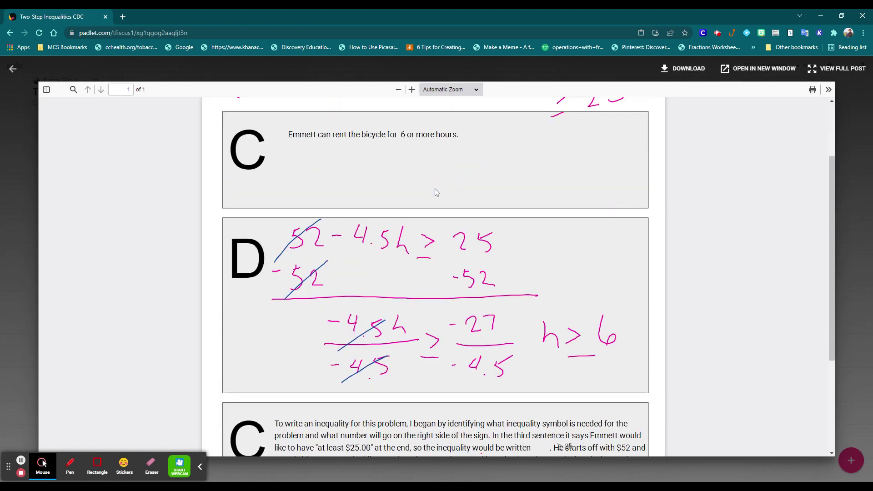
scroll(460, 232, "up", 2)
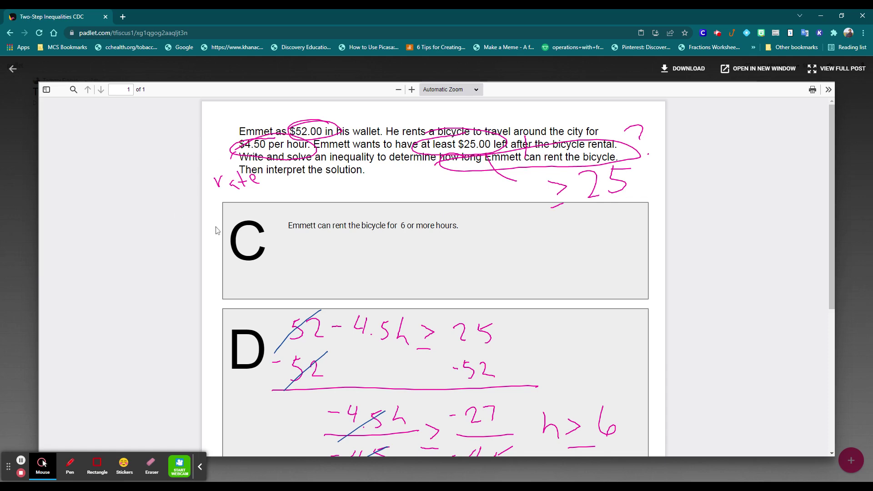
left_click(15, 69)
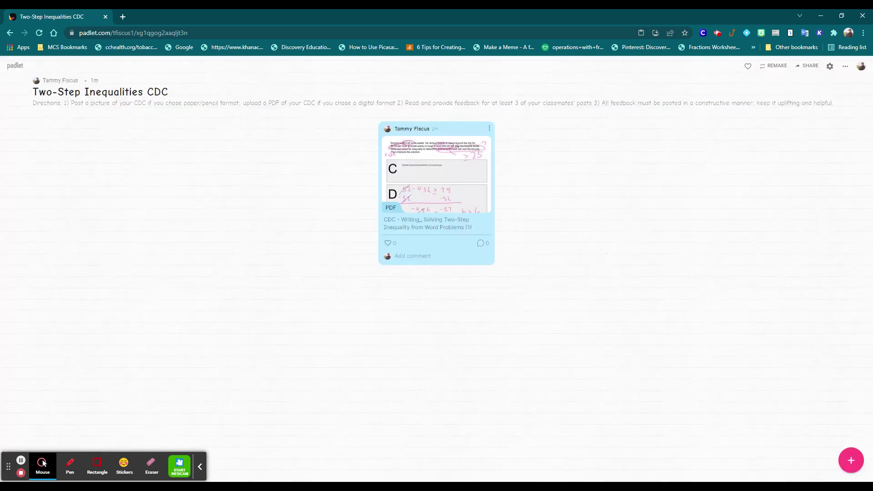
Start a comment under the PDF post reading "I really like how your data section is easy to follow your thinking.".
left_click(410, 258)
type("I really like how your data section is eq")
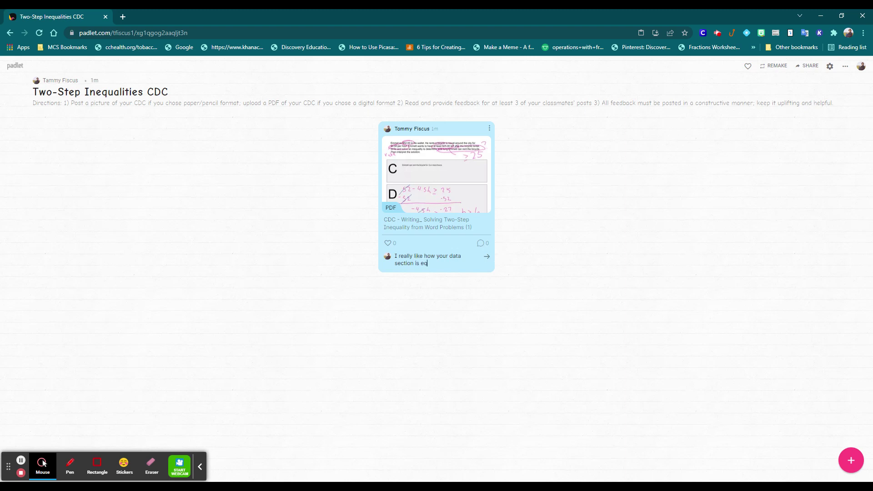
key("BackSpace")
type("asy to follow your thinking.")
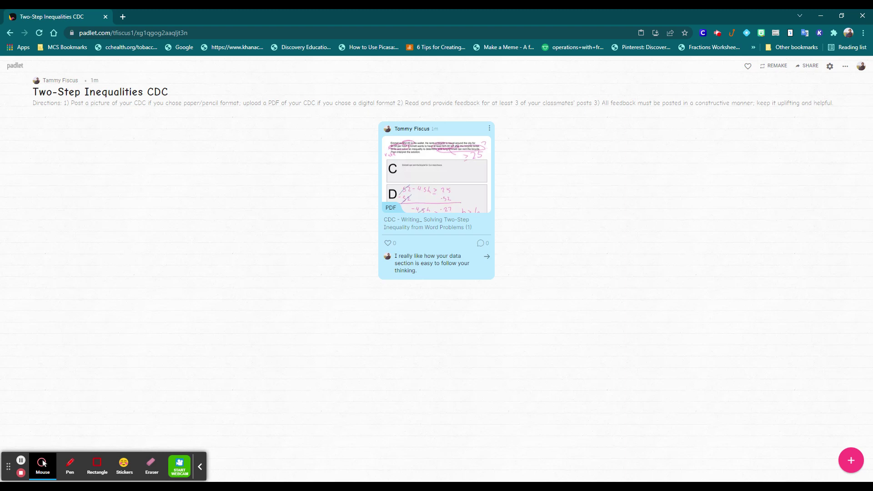
Add "Please keep in mind, when dividing by a negative number, you need to reverse the inequality symbol." to the comment and submit it.
type("Please k")
type("eep in min")
type("d, t")
type("hen")
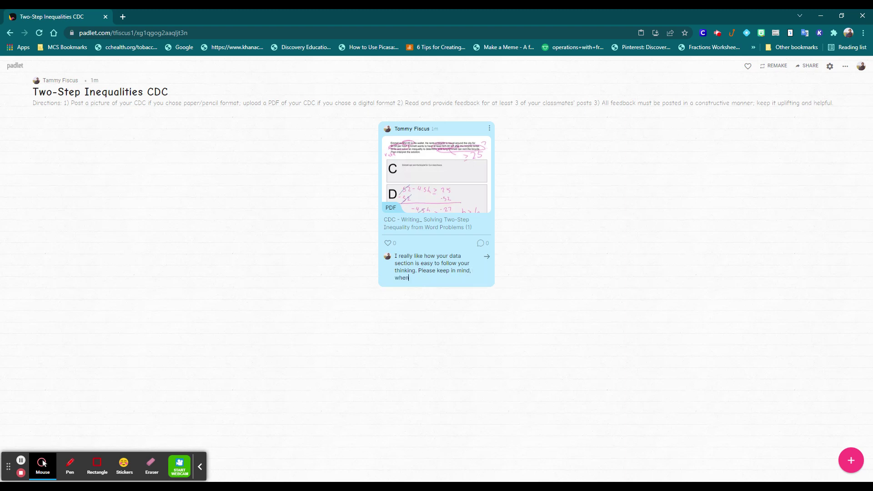
type(" dividing by a ")
type("n")
type("ne")
type("gative numbe")
type("r, you need to")
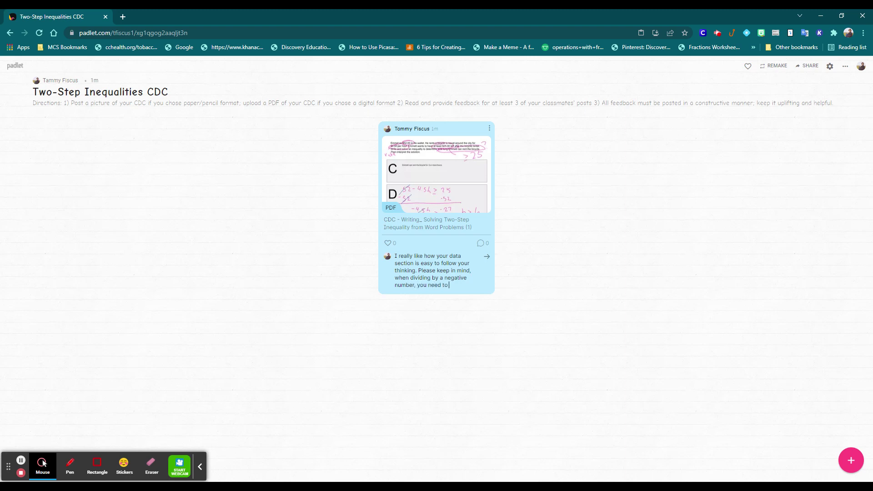
type(" reverse the inew")
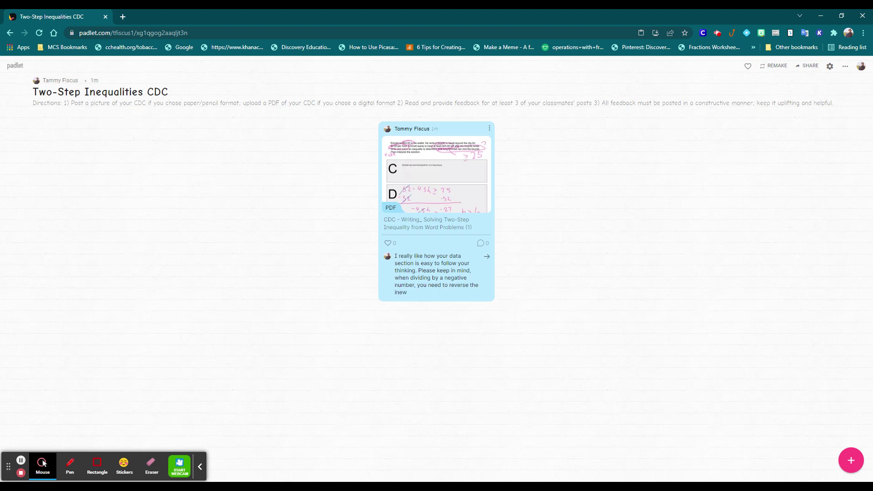
type("uquality")
type(" si")
type("ymbol.")
left_click(489, 253)
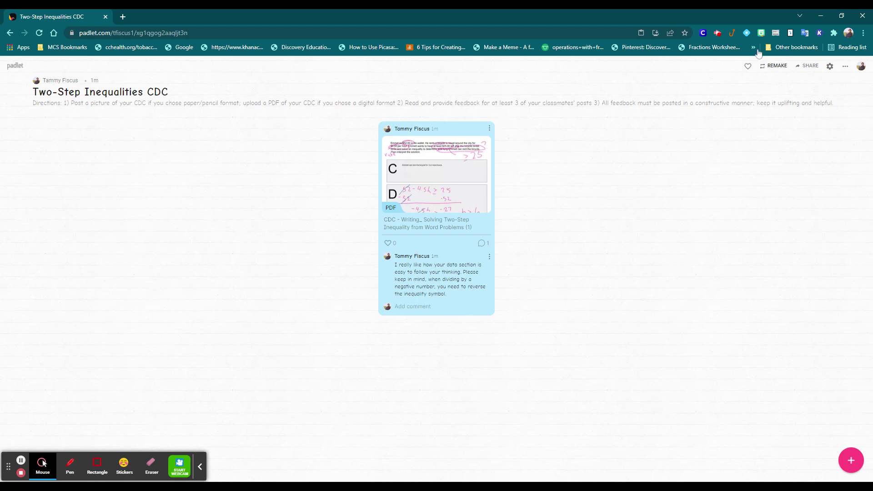
Examine the padlet's sharing options, including its privacy levels and the choices for visitor permissions.
left_click(809, 64)
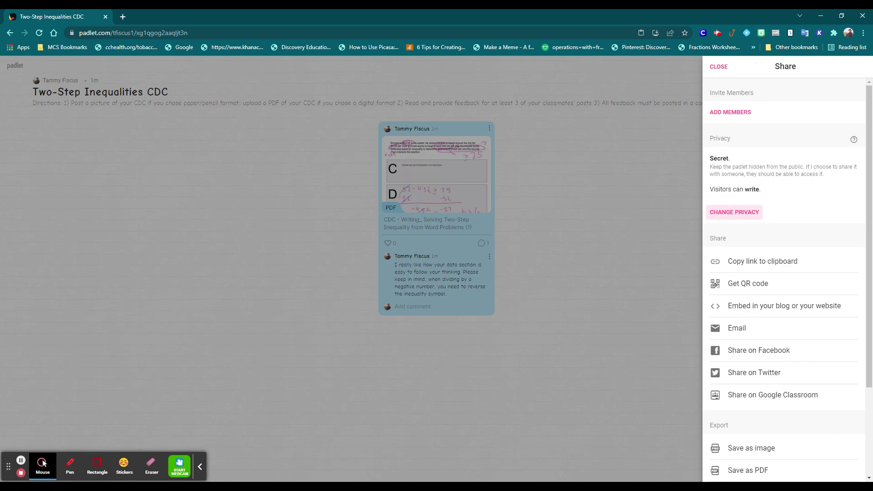
left_click(735, 212)
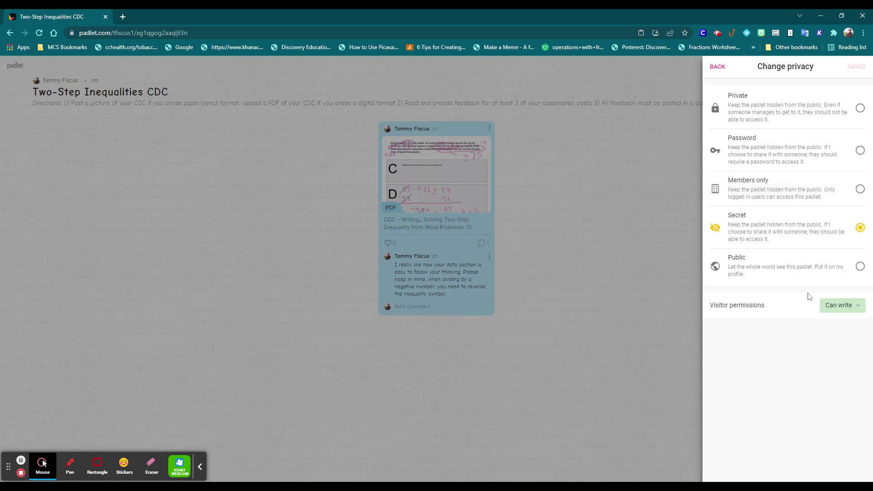
left_click(839, 306)
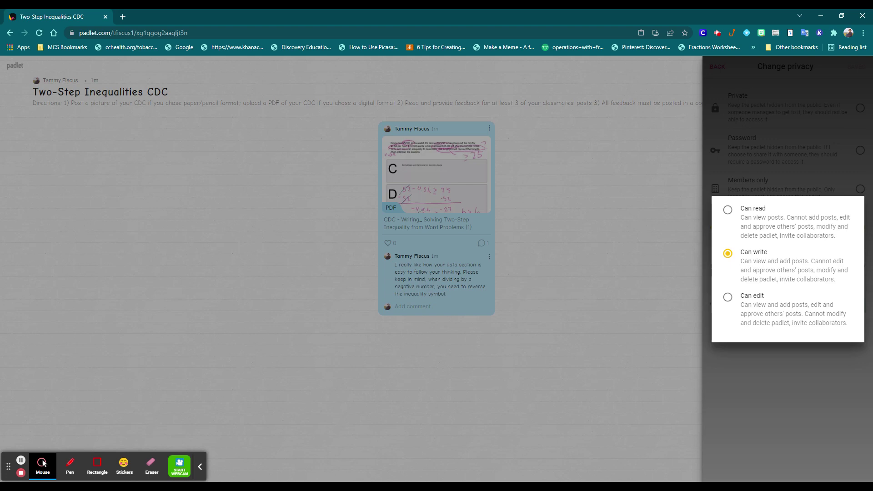
left_click(838, 359)
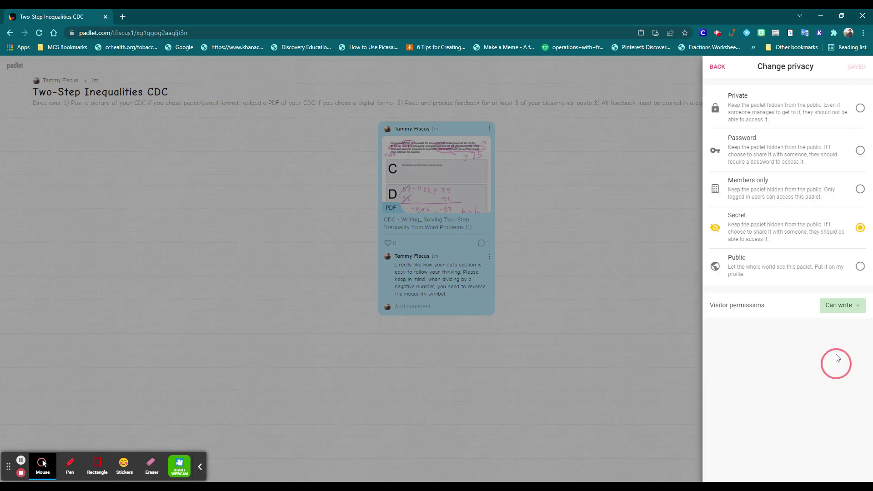